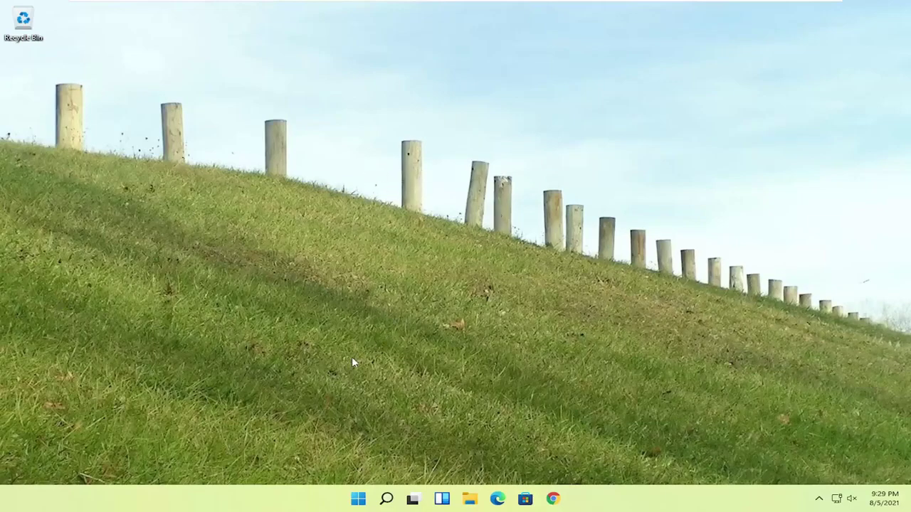
- Restart the PC into the Windows recovery environment
{"action": "right_click", "coordinate": [358, 500]}
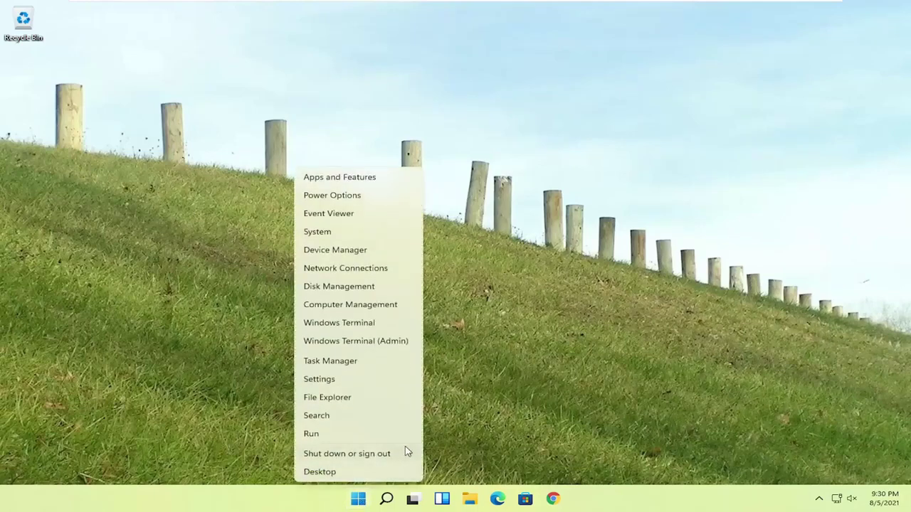
{"action": "mouse_move", "coordinate": [367, 457]}
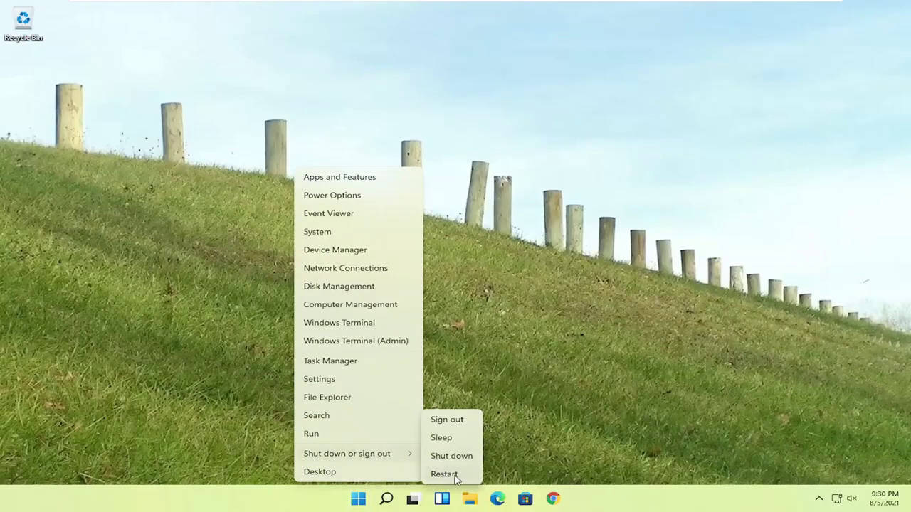
{"action": "left_click", "coordinate": [466, 475]}
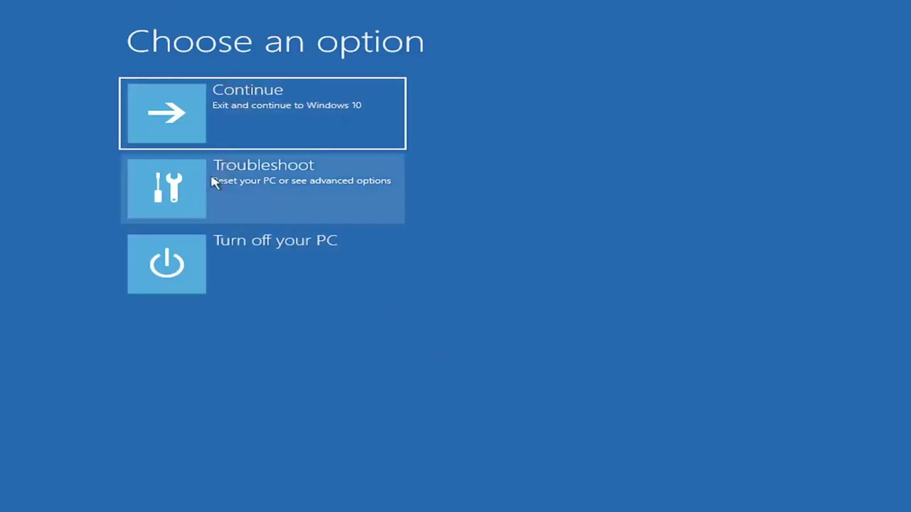
- Enter the troubleshooting options, view the choices for resetting this PC, and return without resetting
{"action": "left_click", "coordinate": [296, 186]}
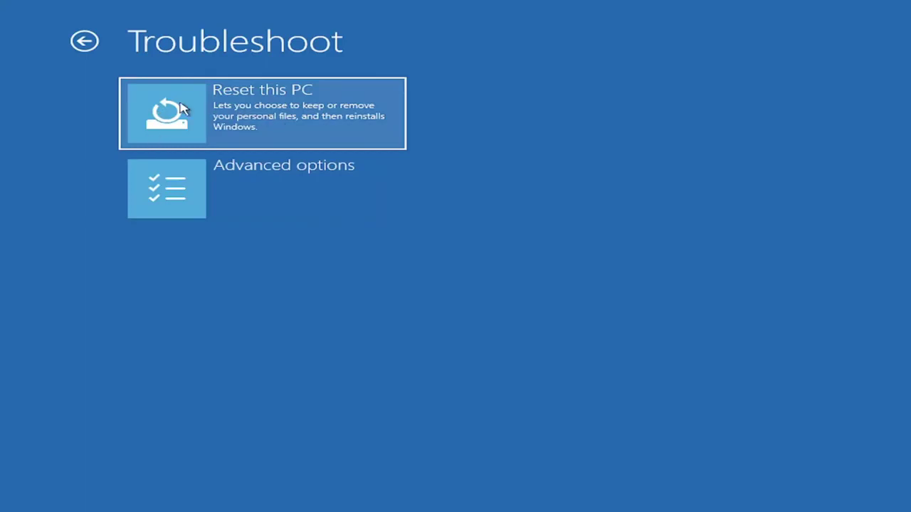
{"action": "left_click", "coordinate": [217, 123]}
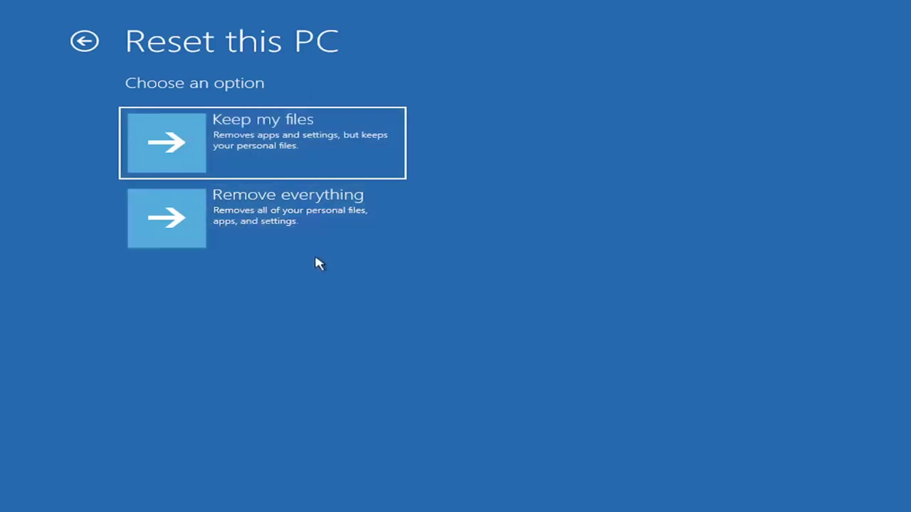
{"action": "left_click", "coordinate": [84, 43]}
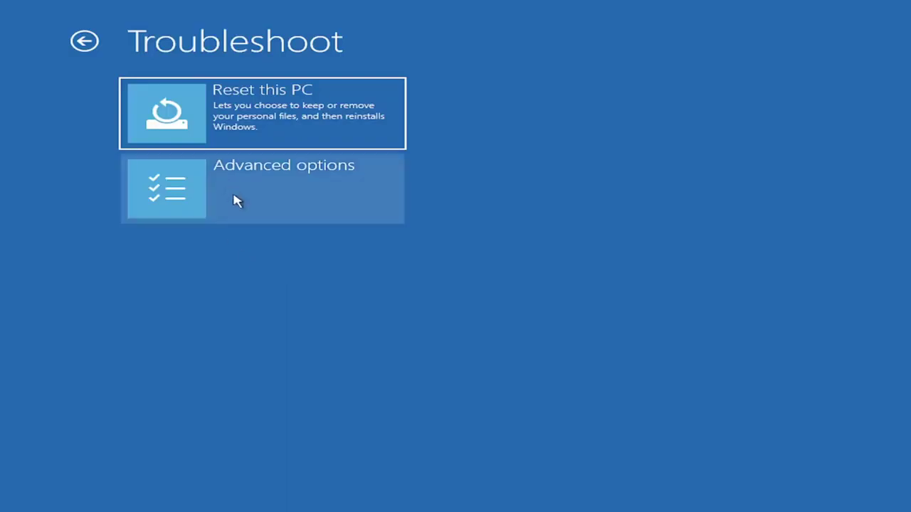
- Open the Command Prompt from the advanced recovery options and make its window active
{"action": "left_click", "coordinate": [265, 198]}
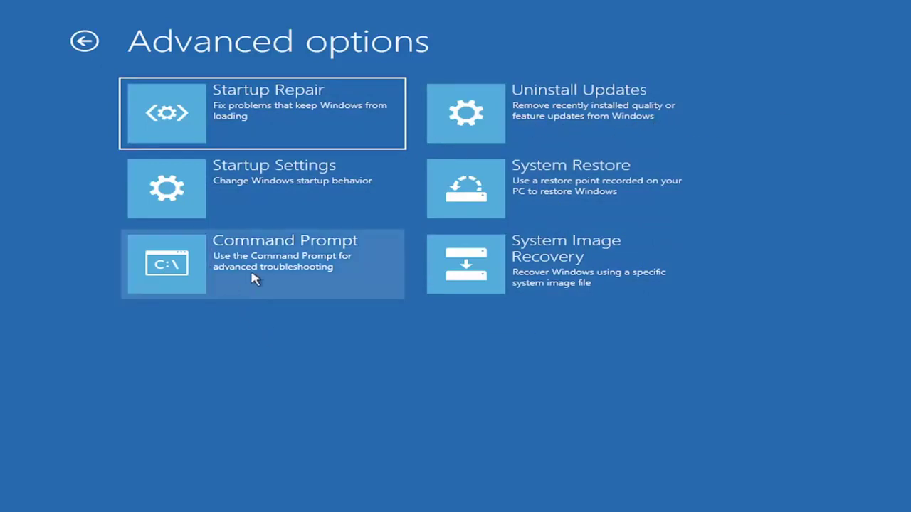
{"action": "left_click", "coordinate": [225, 278]}
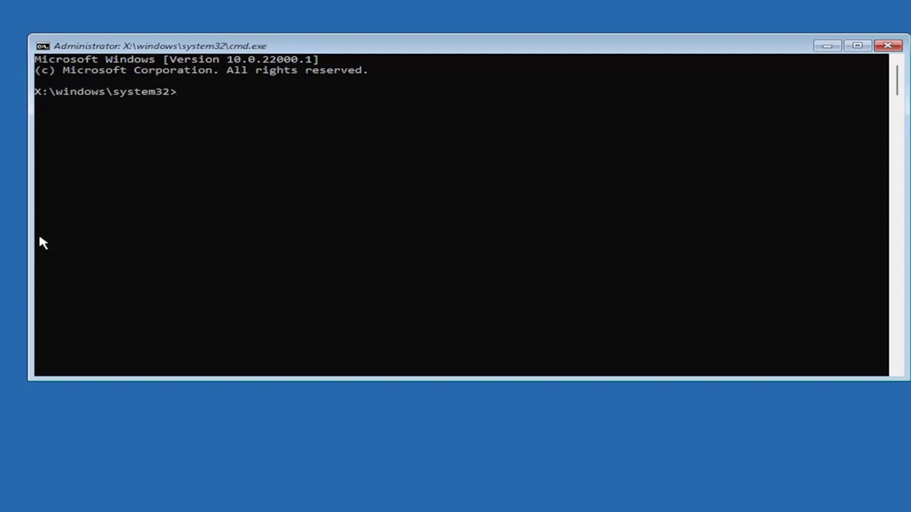
{"action": "left_click", "coordinate": [288, 139]}
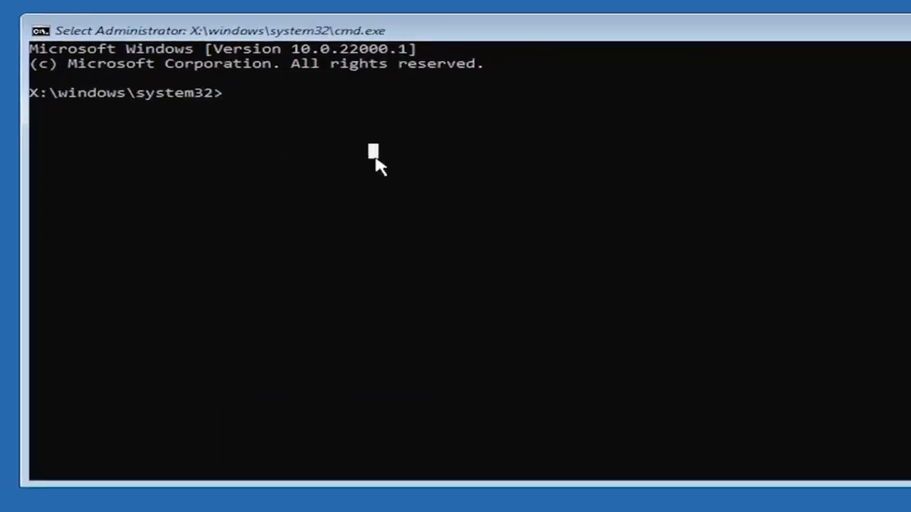
- Repair the master boot record by running Bootrec /fixmbr
{"action": "type", "text": "Bo"}
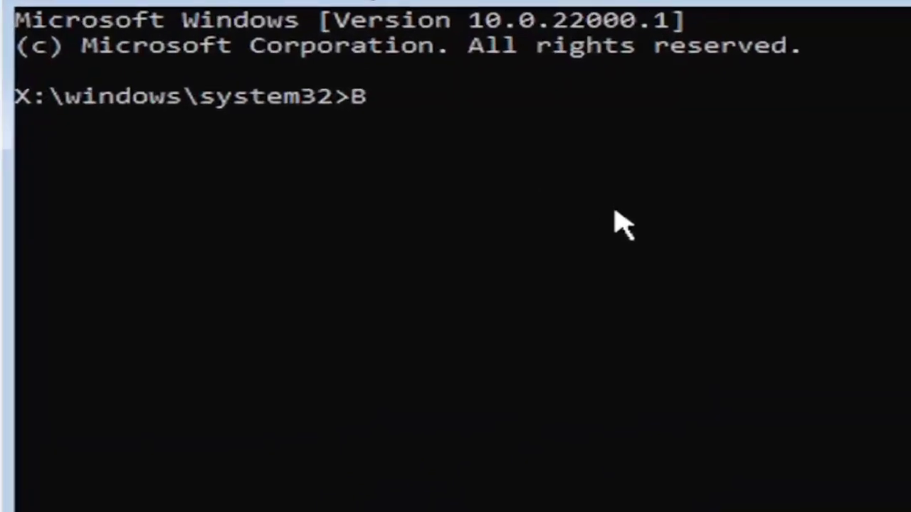
{"action": "type", "text": "otrec"}
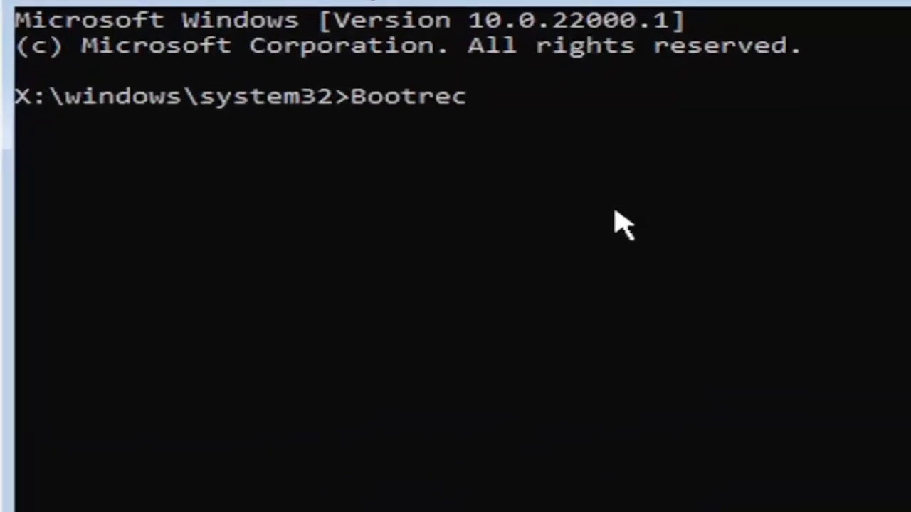
{"action": "type", "text": " /fix"}
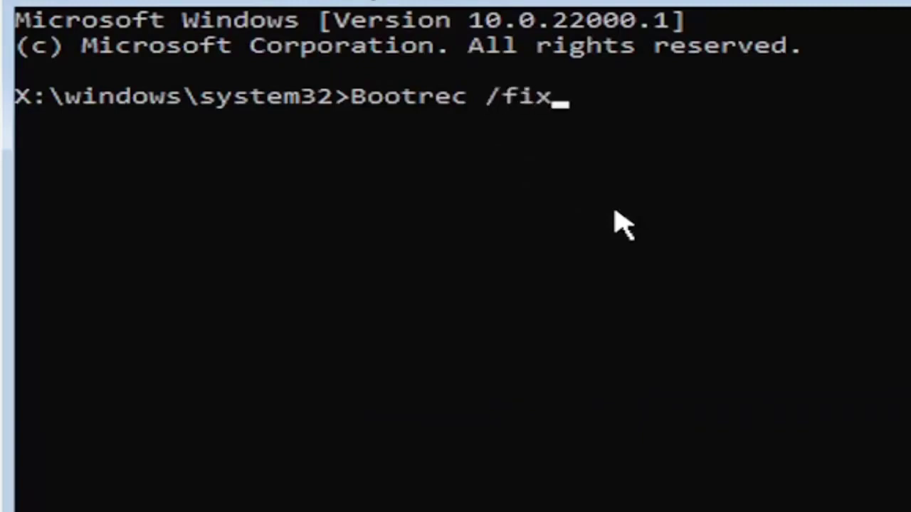
{"action": "type", "text": "mbr"}
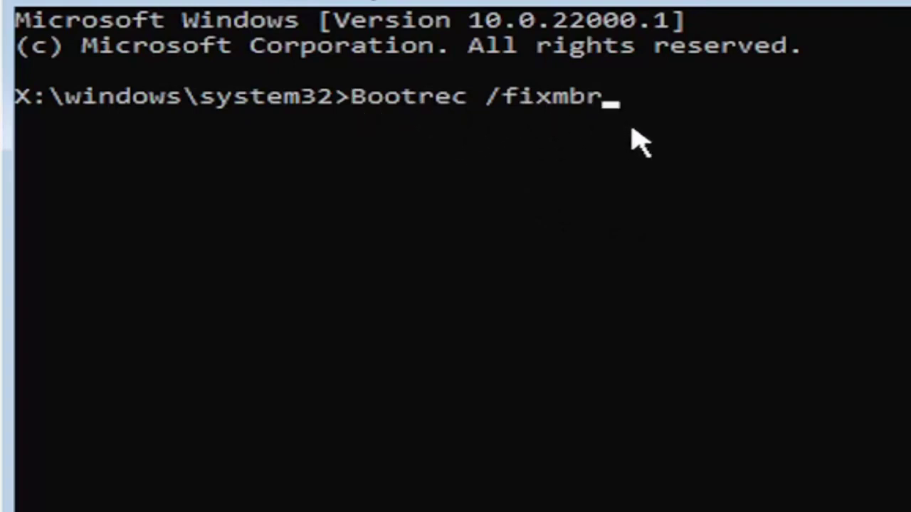
{"action": "key", "text": "Return"}
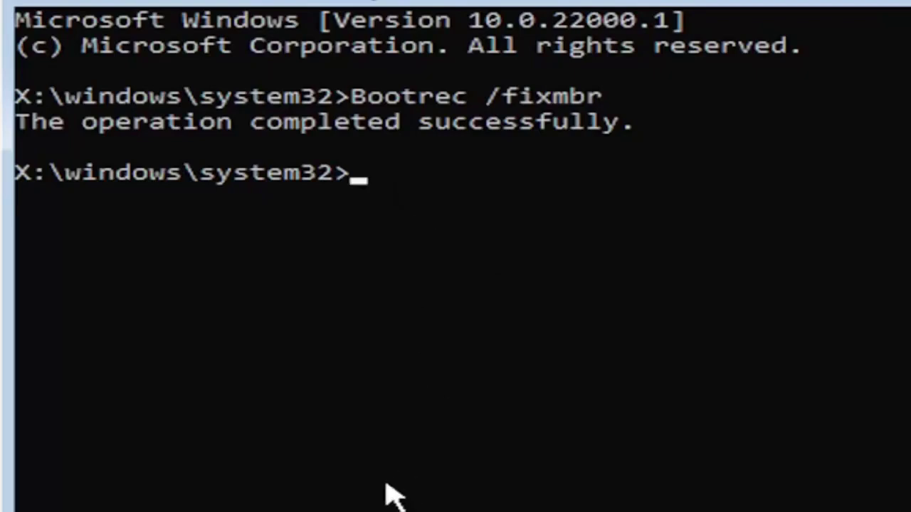
- Back up the boot configuration data by running bcdedit /export c:\bcdbackup
{"action": "type", "text": "bcd"}
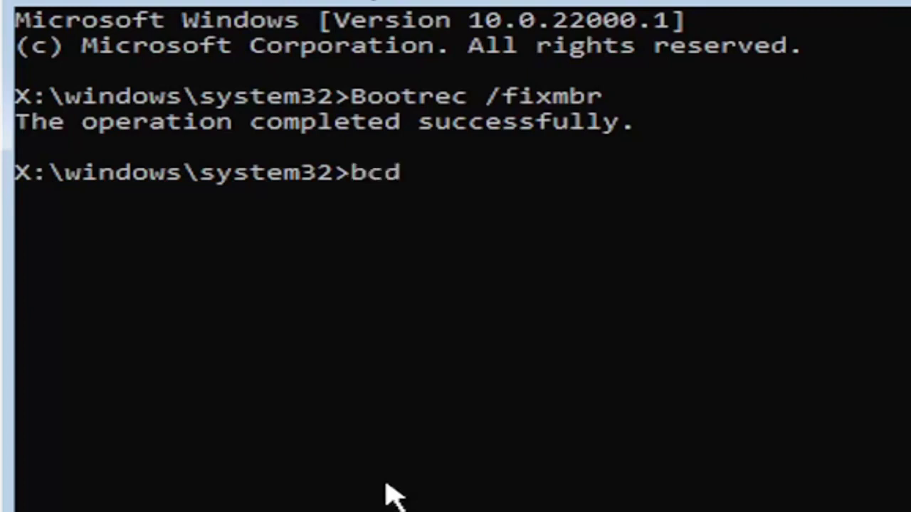
{"action": "type", "text": "edit "}
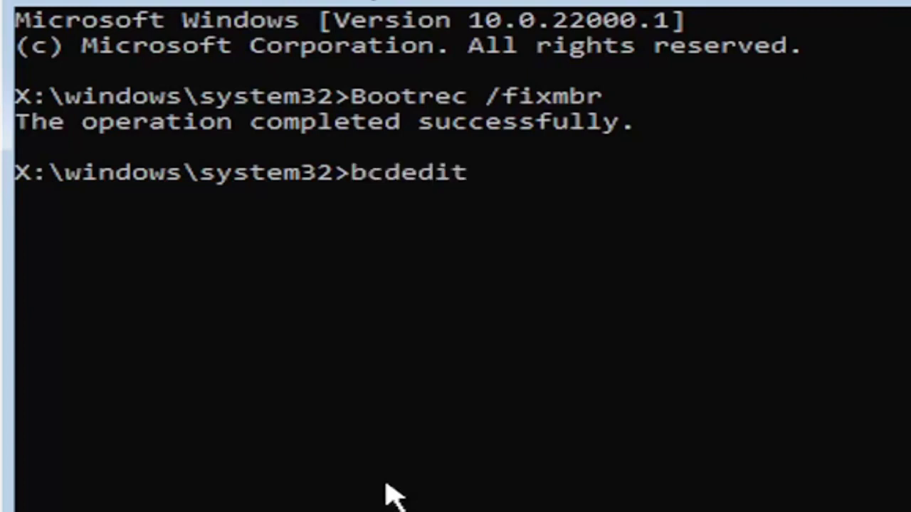
{"action": "type", "text": "/export"}
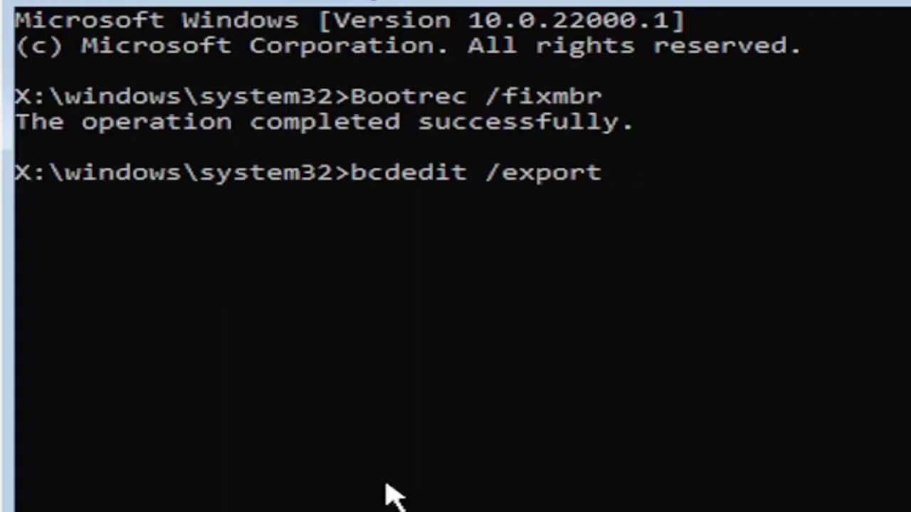
{"action": "type", "text": "c"}
{"action": "type", "text": ":\\bcd"}
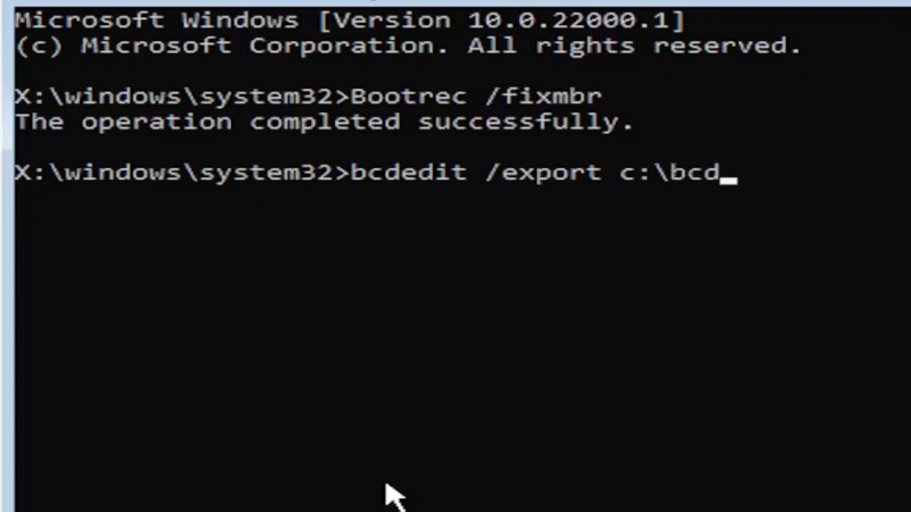
{"action": "type", "text": "backup"}
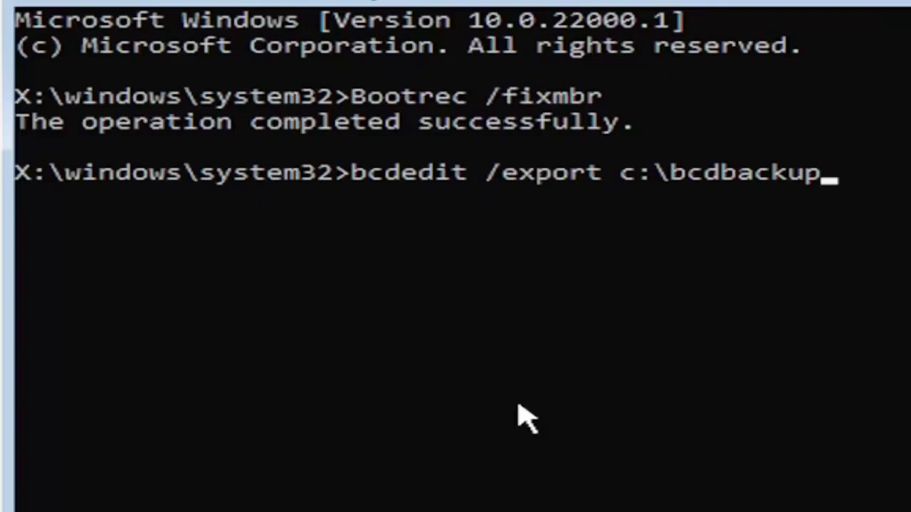
{"action": "key", "text": "Return"}
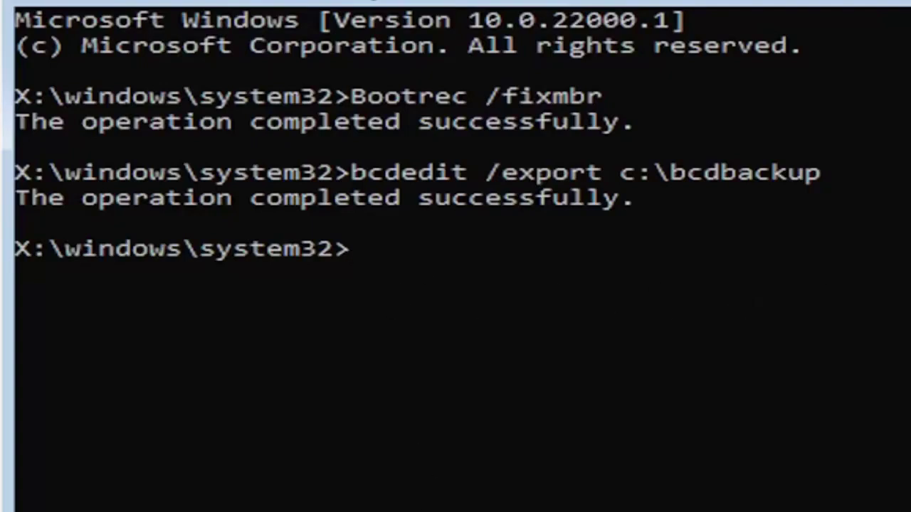
- Remove the hidden, read-only and system attributes from the BCD file by running attrib c:\boot\bcd -h -r -s
{"action": "type", "text": "attrib"}
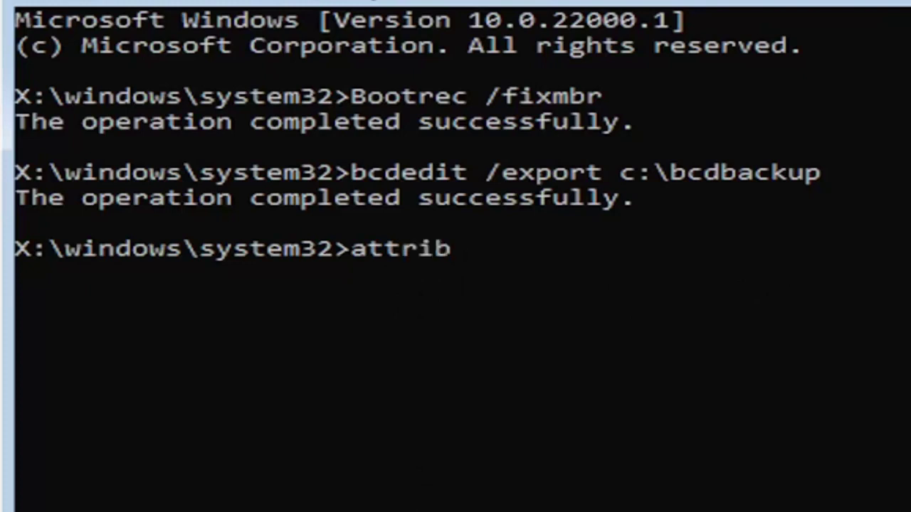
{"action": "type", "text": " c:"}
{"action": "type", "text": "\\boo"}
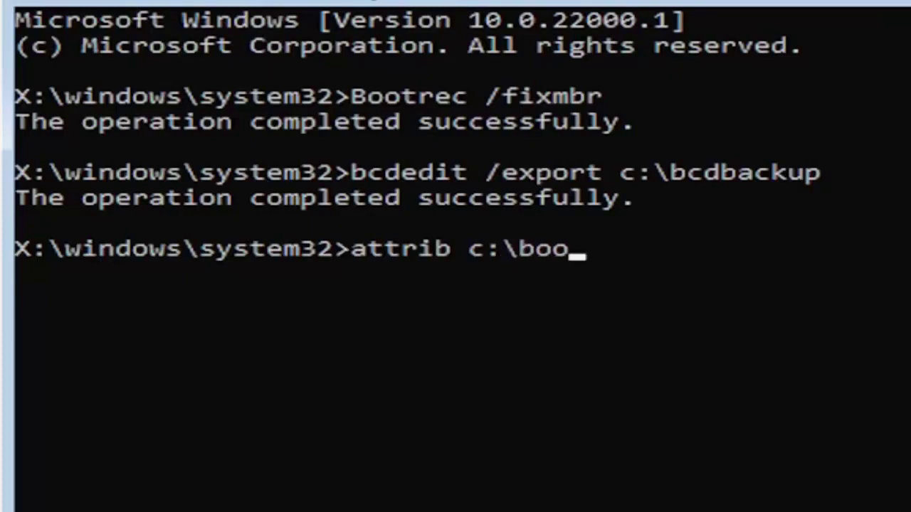
{"action": "type", "text": "t\\bcd"}
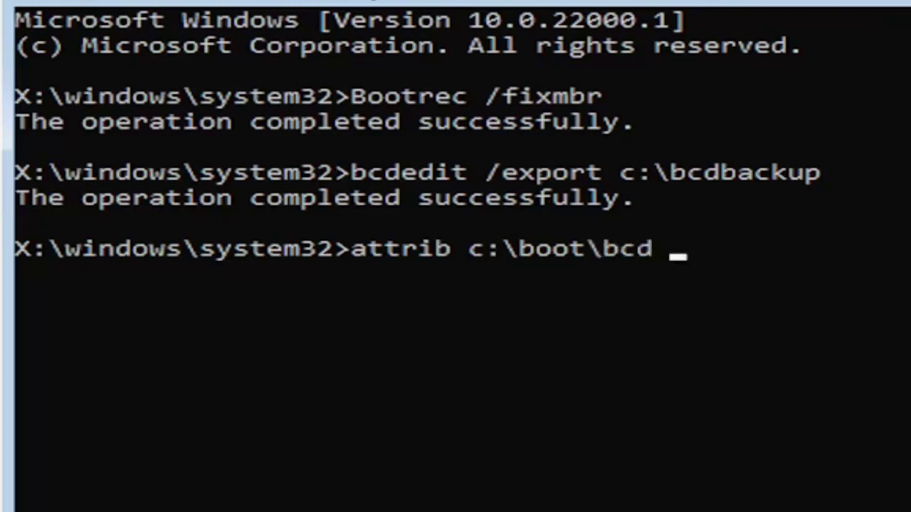
{"action": "type", "text": " -h -r"}
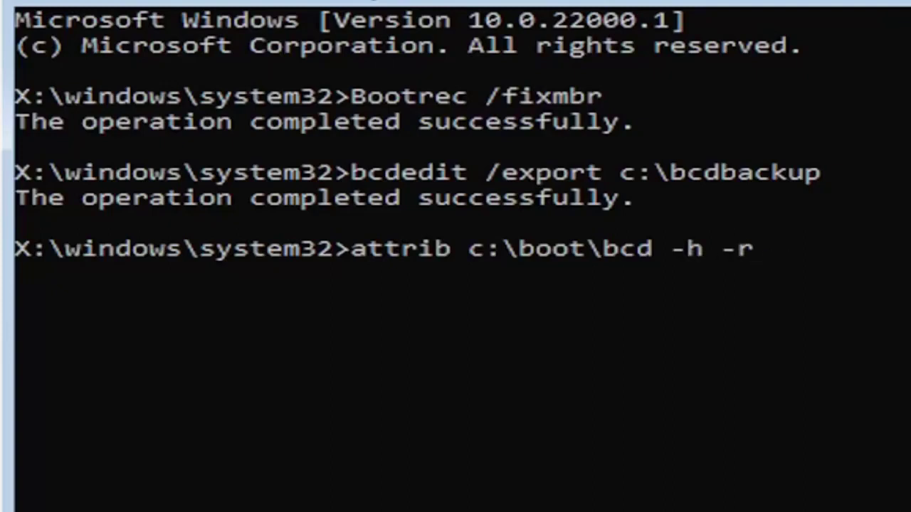
{"action": "type", "text": " -s"}
{"action": "key", "text": "Return"}
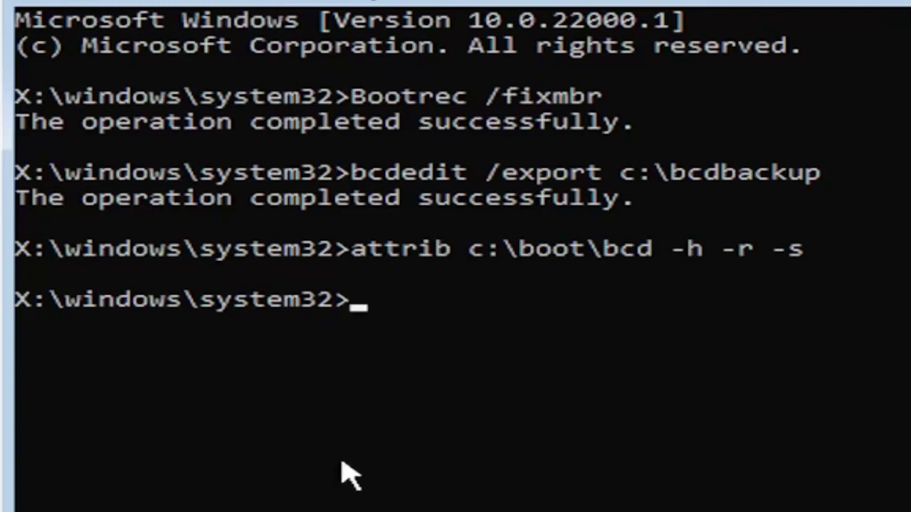
- Rename the BCD file to bcd.old by running ren c:\boot\bcd bcd.old
{"action": "type", "text": "ren"}
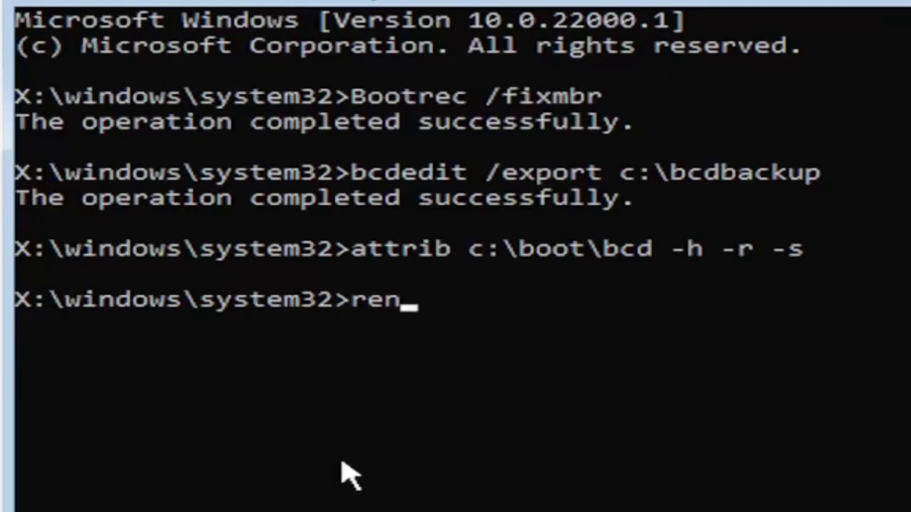
{"action": "type", "text": " c:"}
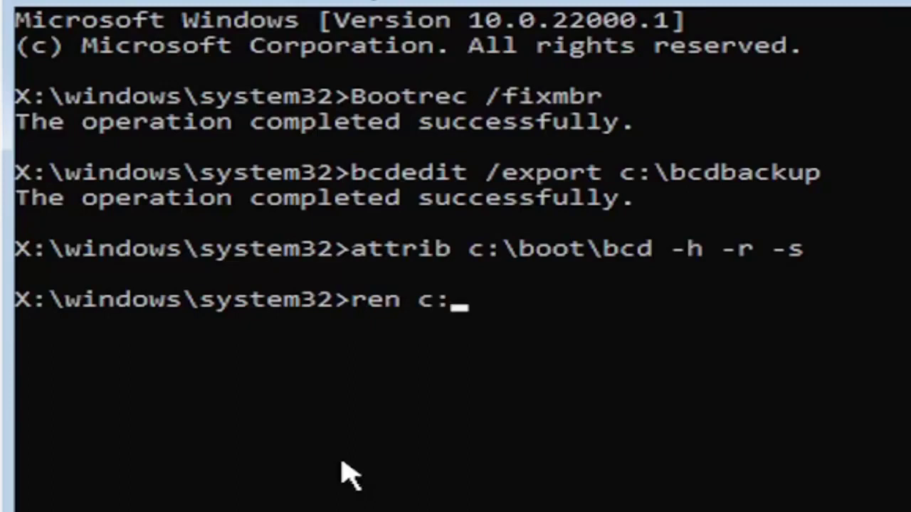
{"action": "type", "text": "\\b"}
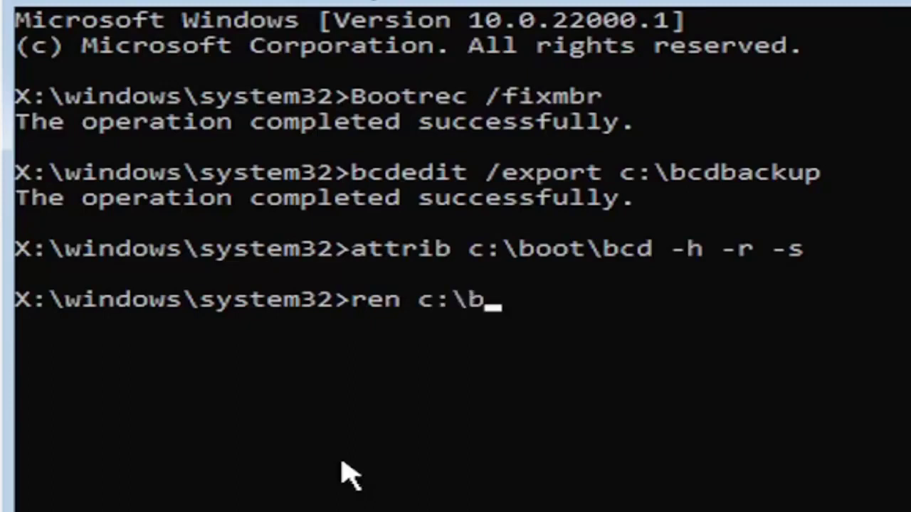
{"action": "type", "text": "oot\\"}
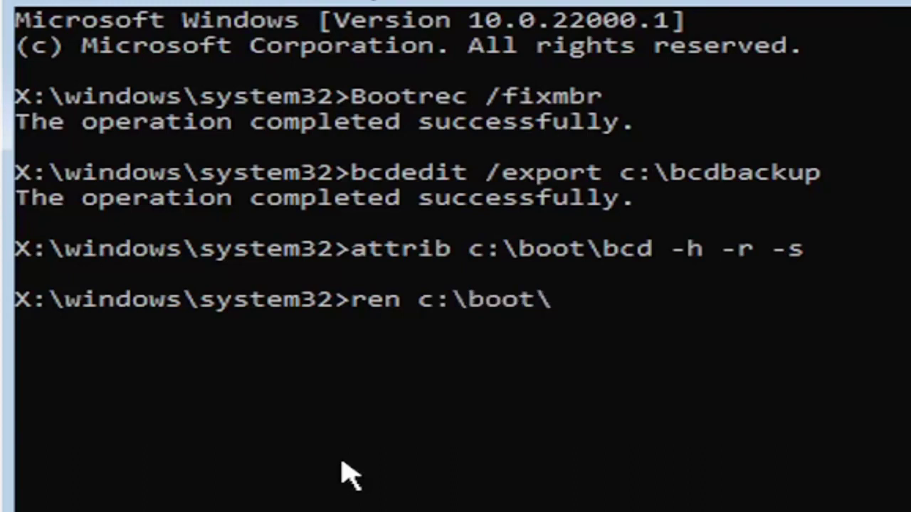
{"action": "type", "text": "bcd "}
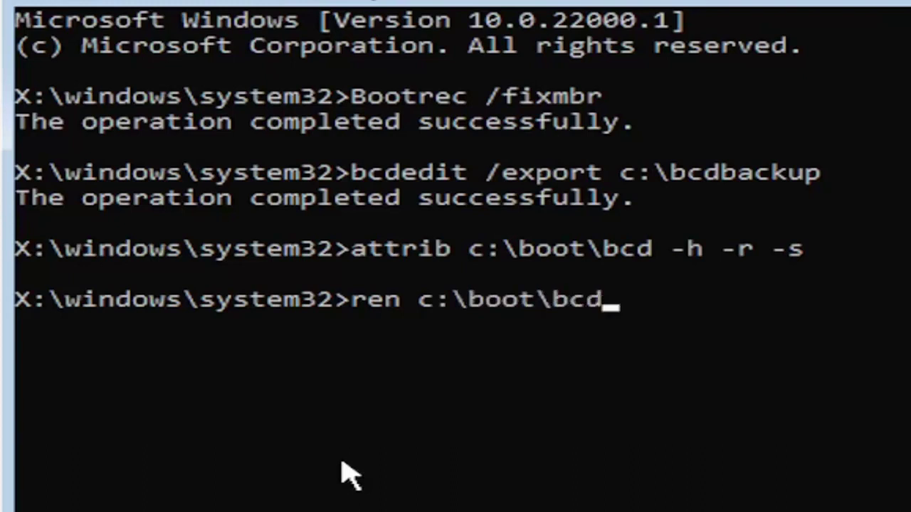
{"action": "type", "text": "bcd"}
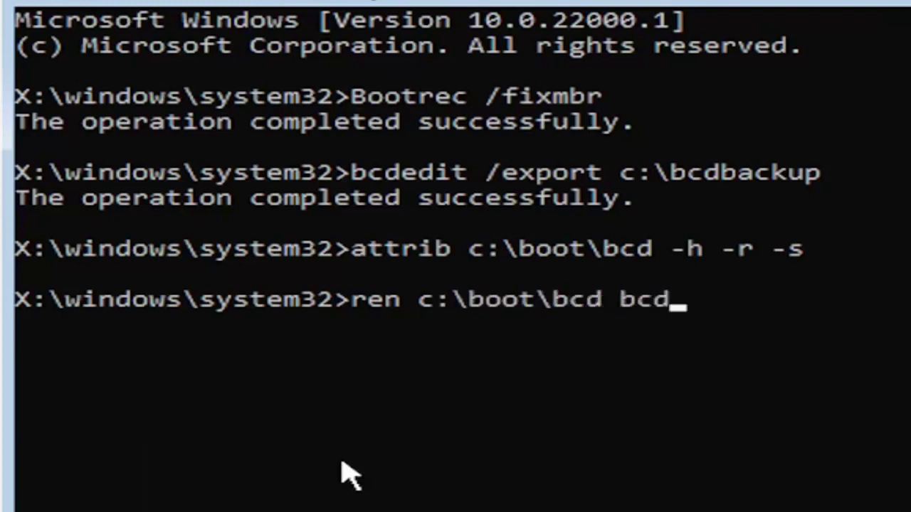
{"action": "type", "text": ".old"}
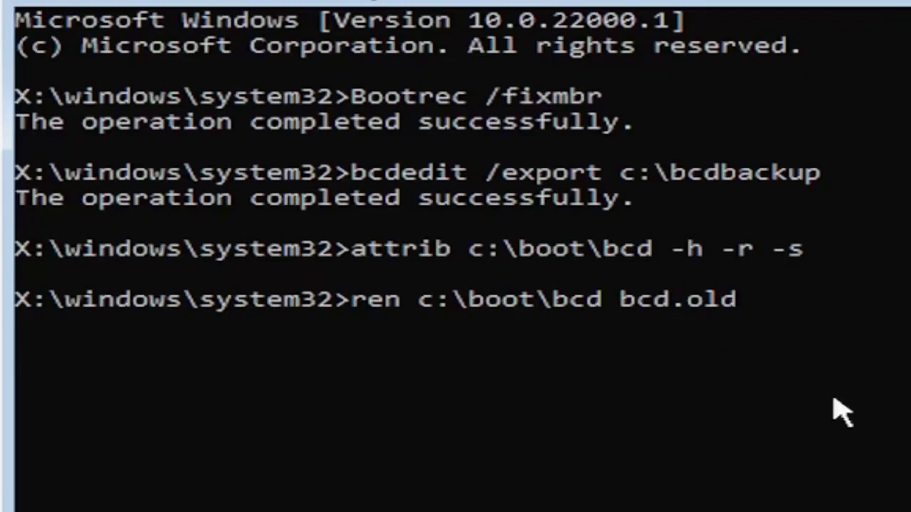
{"action": "key", "text": "Return"}
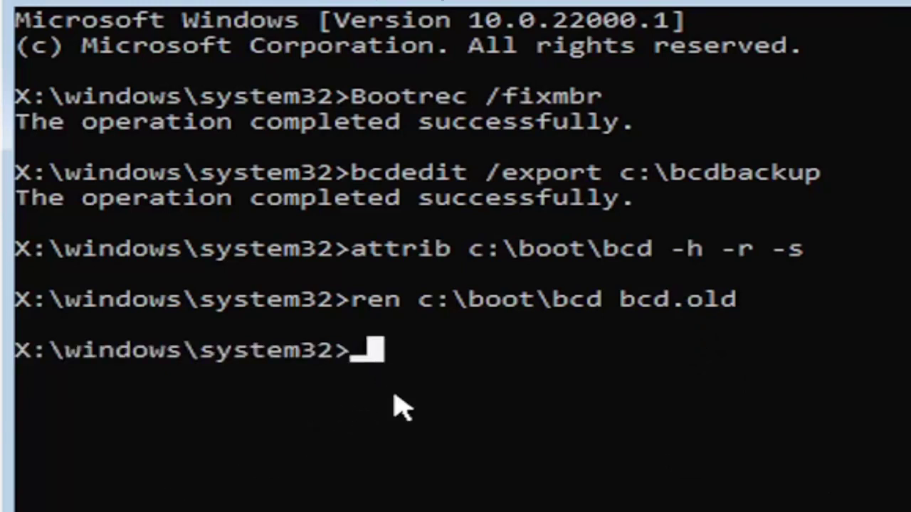
- Rebuild the boot configuration by running bootrec /rebuildbcd, answering y to add the found Windows installation to the boot list
{"action": "type", "text": "bootrec"}
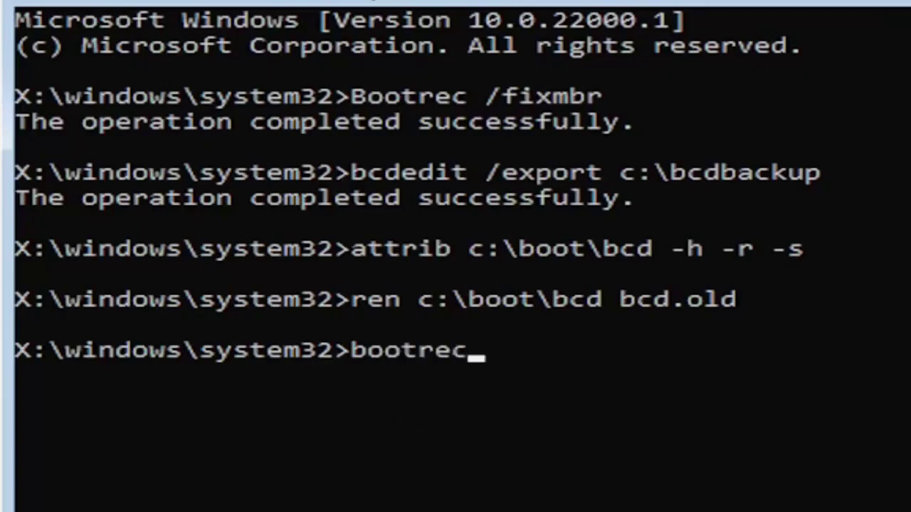
{"action": "type", "text": " /"}
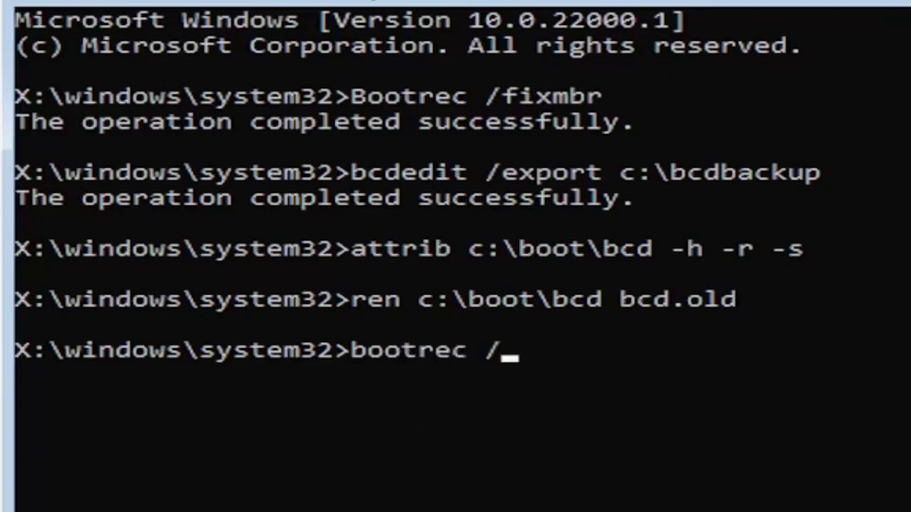
{"action": "type", "text": "rebuild"}
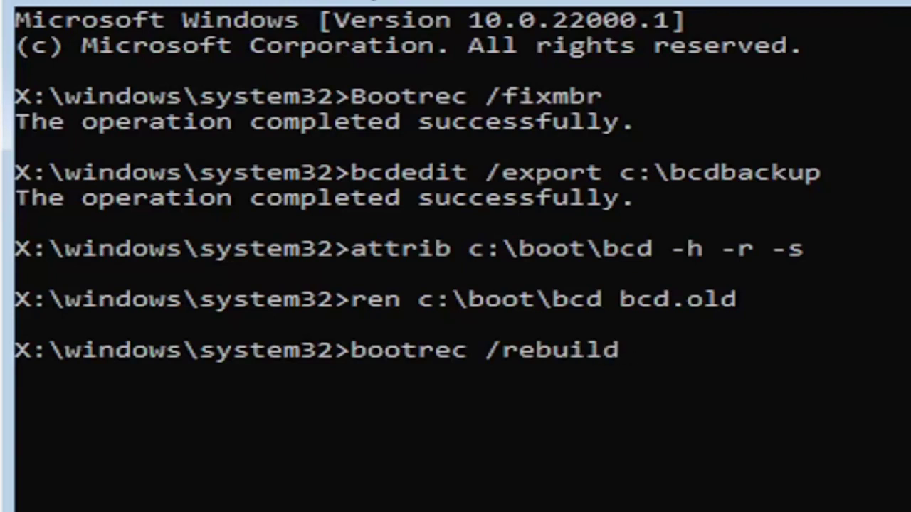
{"action": "type", "text": "bcd"}
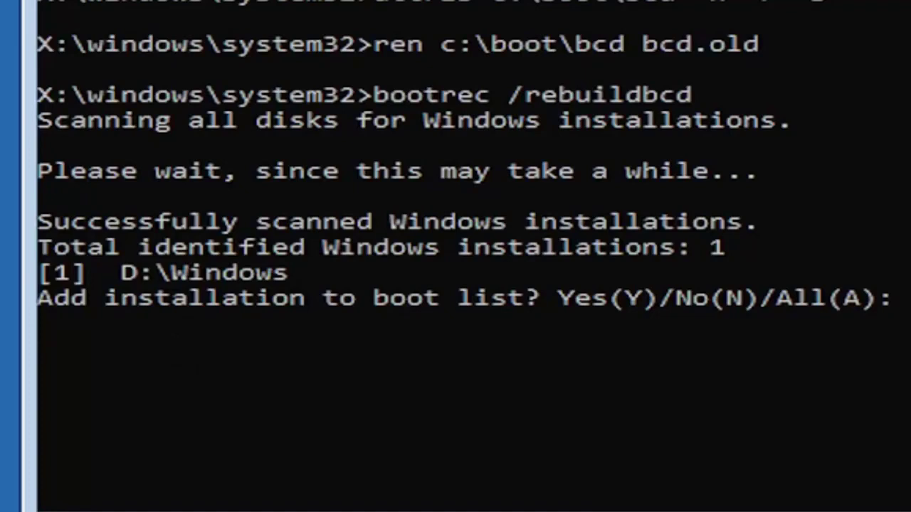
{"action": "type", "text": "y"}
{"action": "key", "text": "Return"}
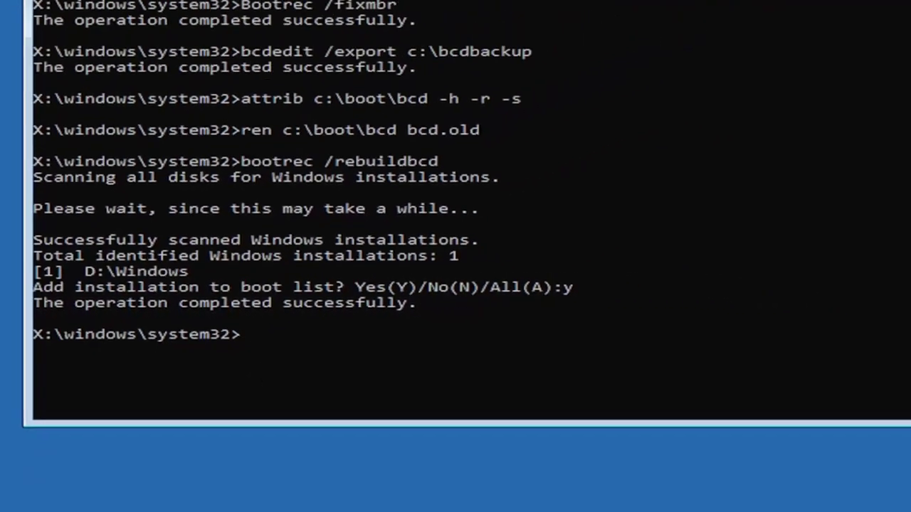
- Close the Command Prompt, exit the recovery environment and continue to Windows
{"action": "left_click", "coordinate": [893, 10]}
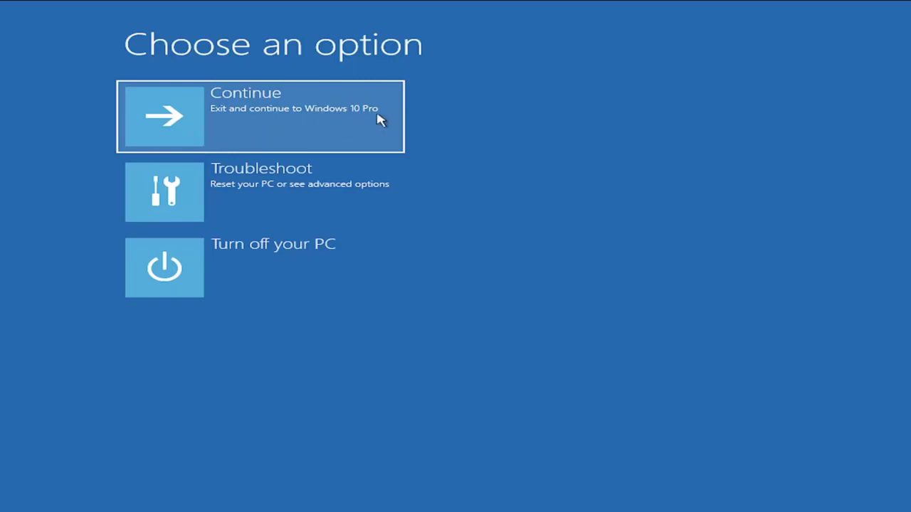
{"action": "left_click", "coordinate": [317, 128]}
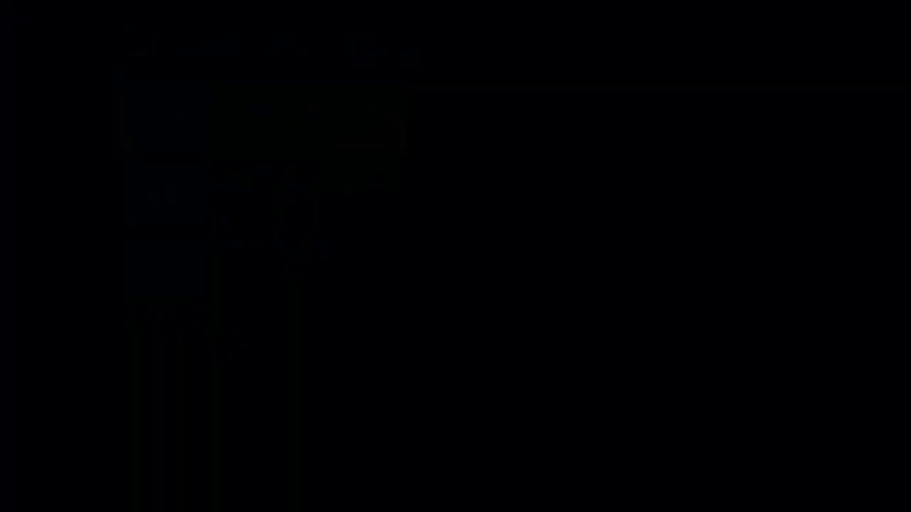